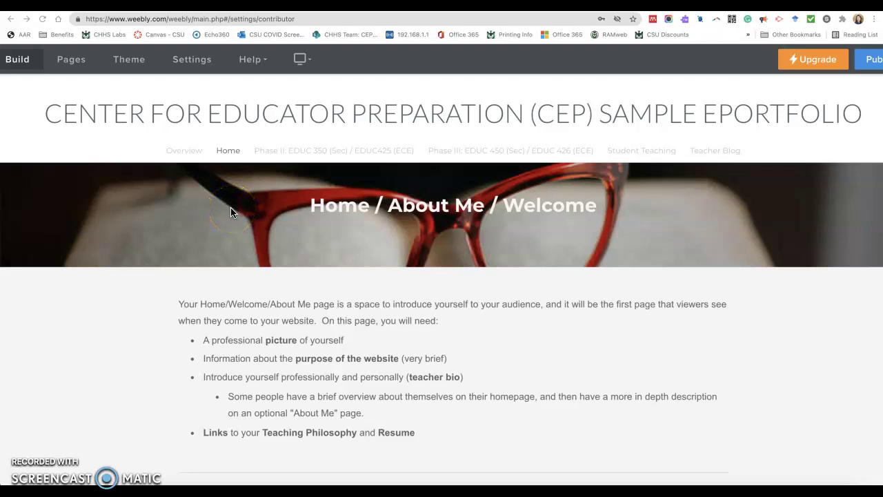
Highlight the Home page's picture, teacher bio, and Teaching Philosophy and Resume link requirements in turn
click(333, 343)
drag(264, 341, 348, 340)
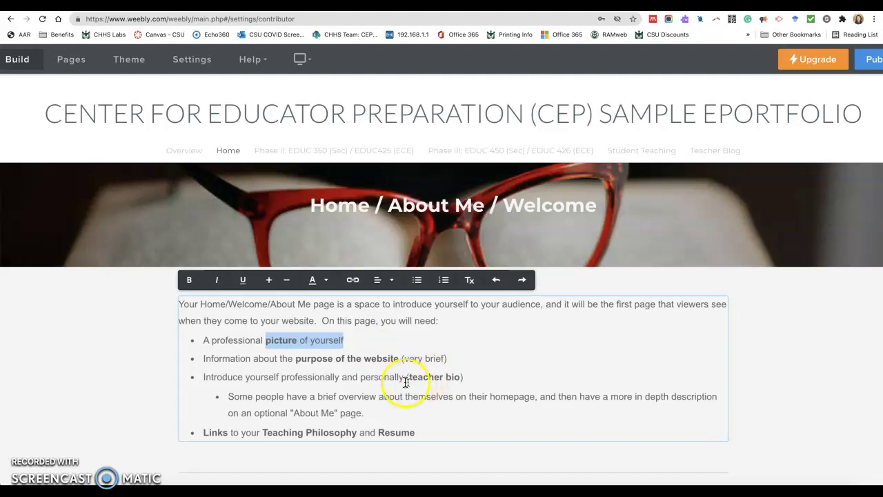
click(363, 367)
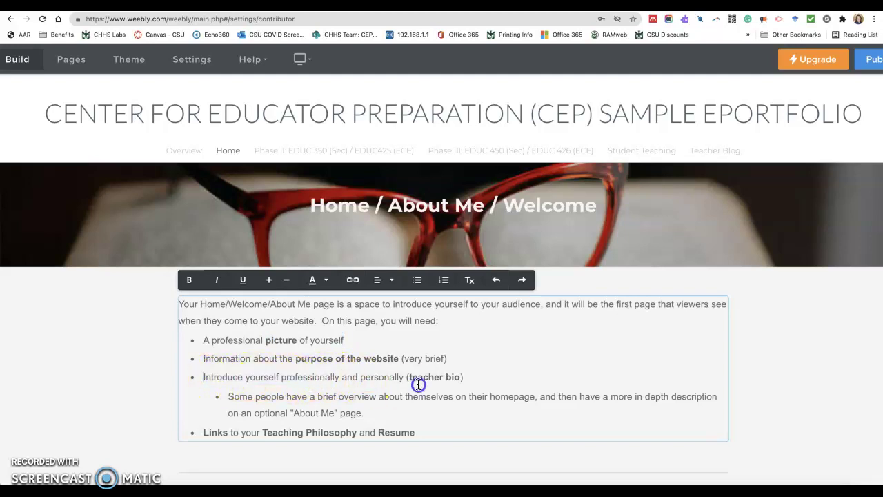
shift+click(469, 385)
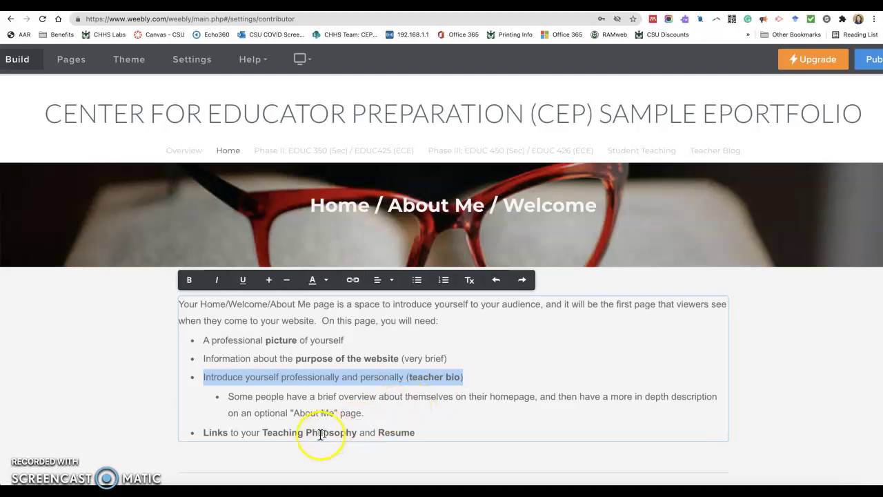
drag(200, 432, 415, 444)
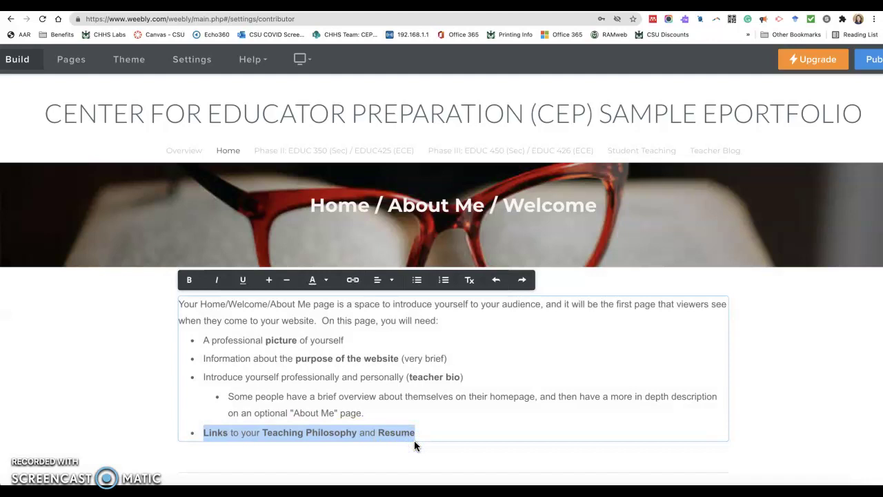
scroll(414, 442, down, 5)
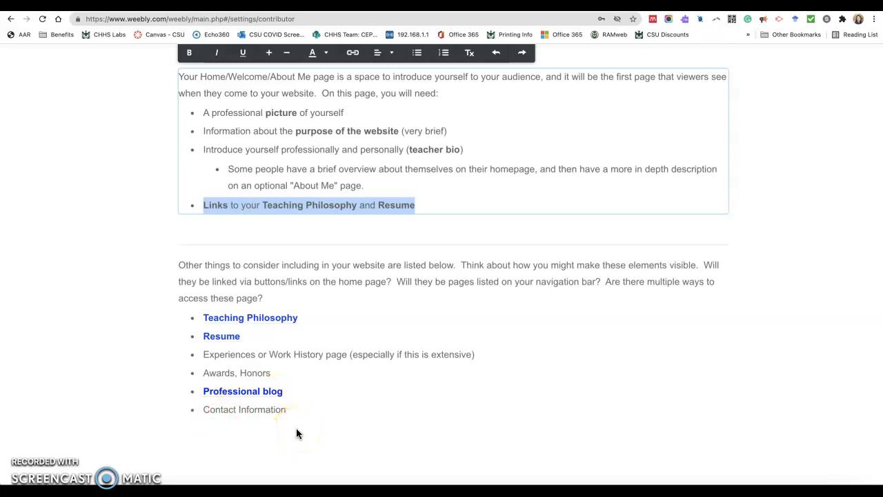
scroll(297, 433, up, 3)
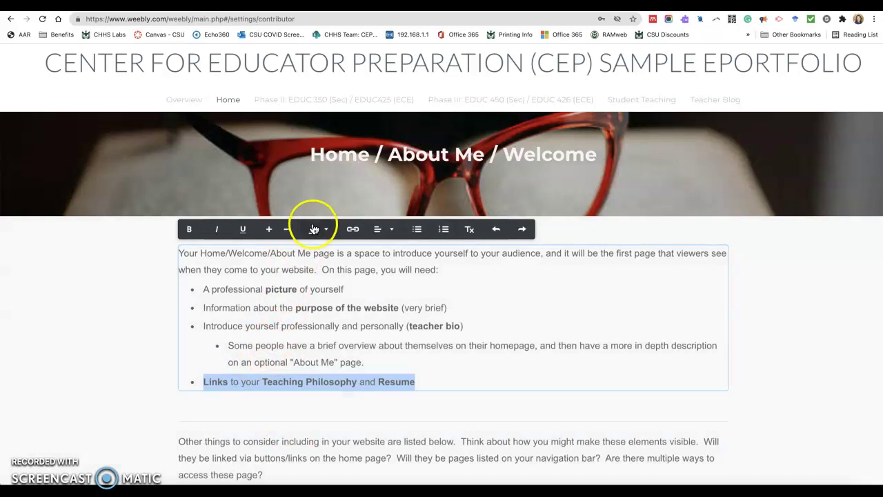
click(230, 104)
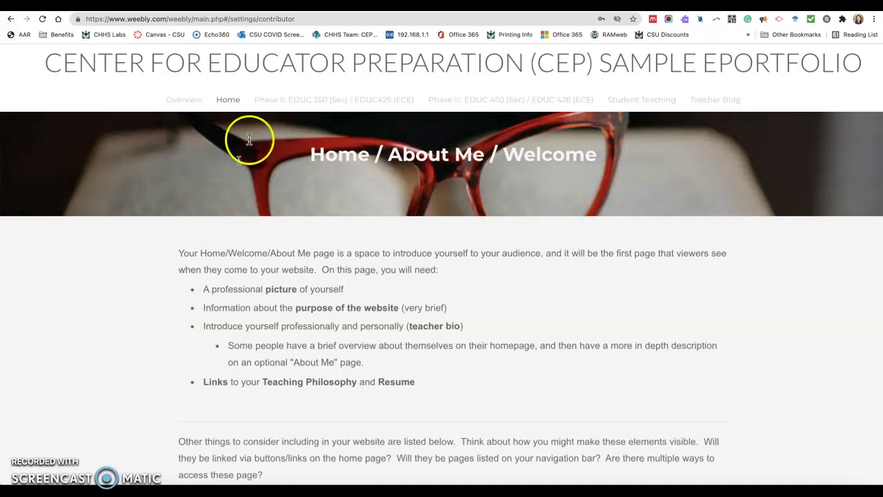
mouse_move(231, 109)
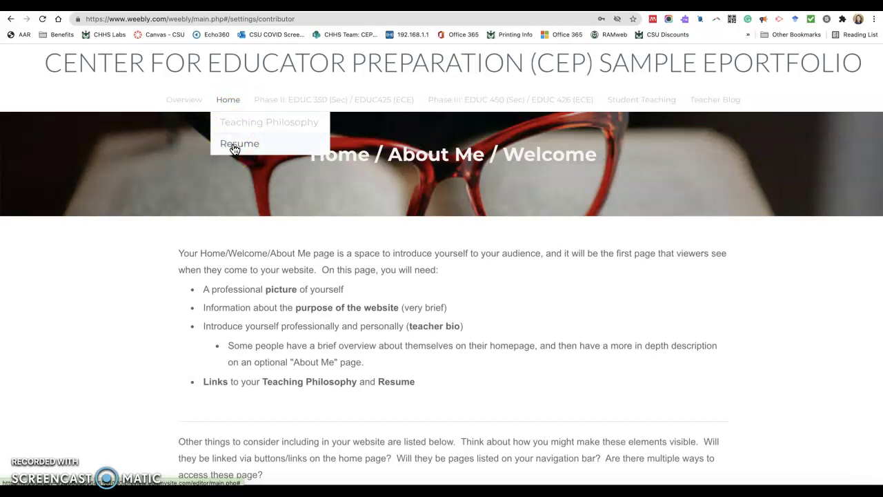
scroll(138, 365, down, 4)
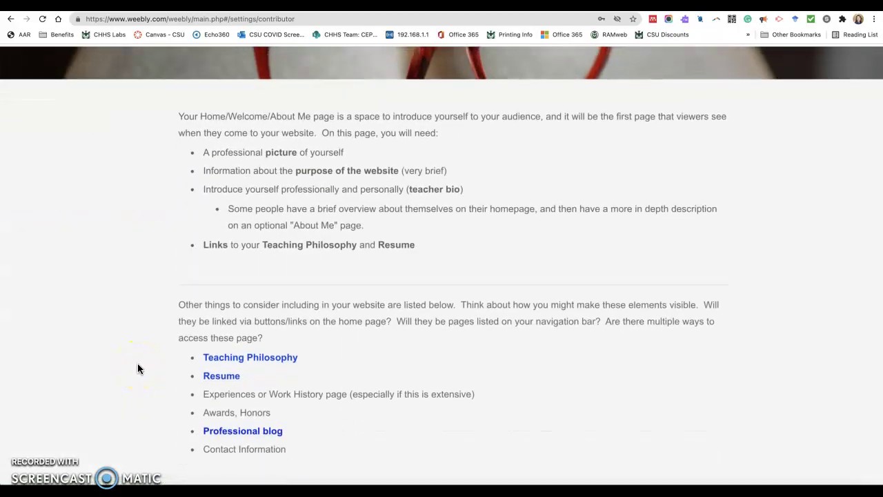
click(253, 357)
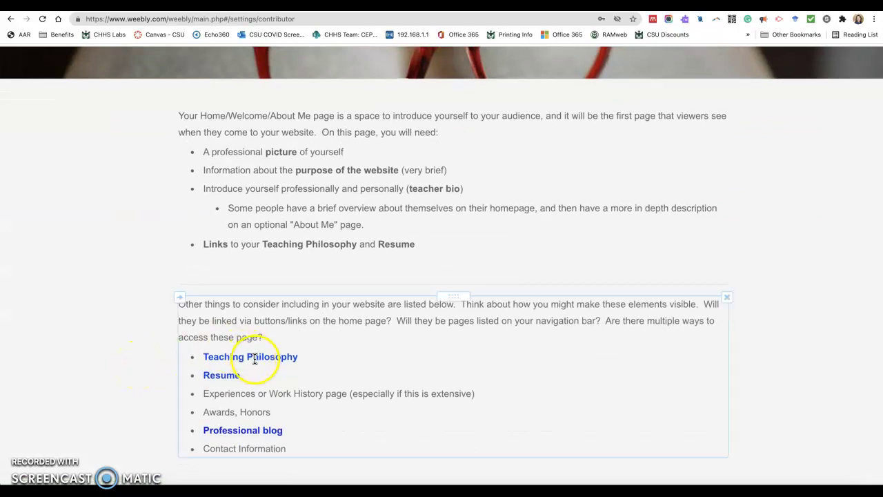
click(256, 232)
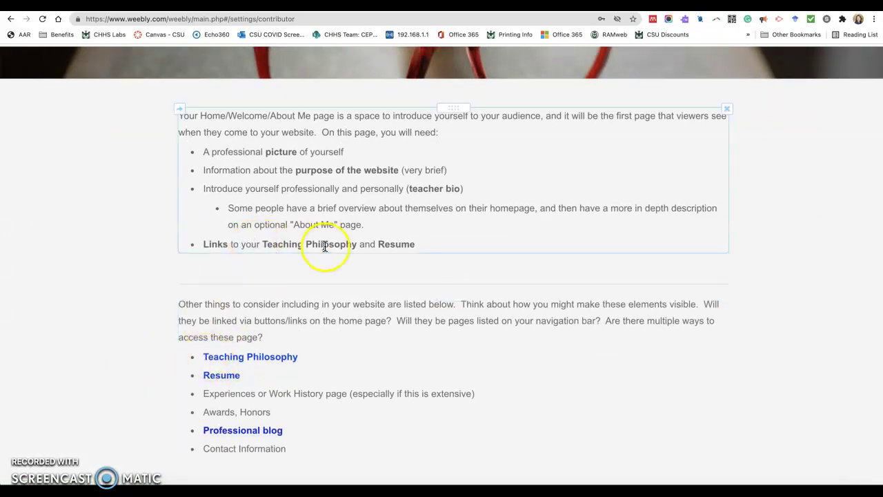
scroll(245, 256, up, 4)
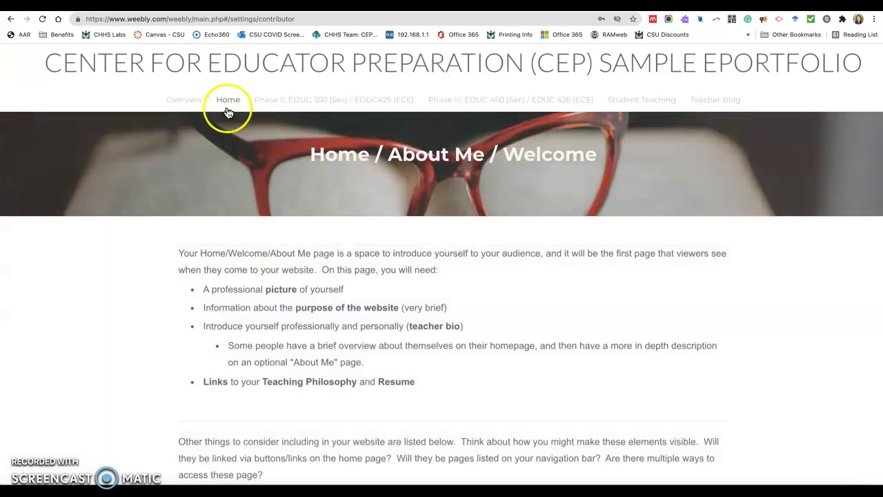
Open the Teaching Philosophy page from the Home menu and scroll to its text
click(233, 122)
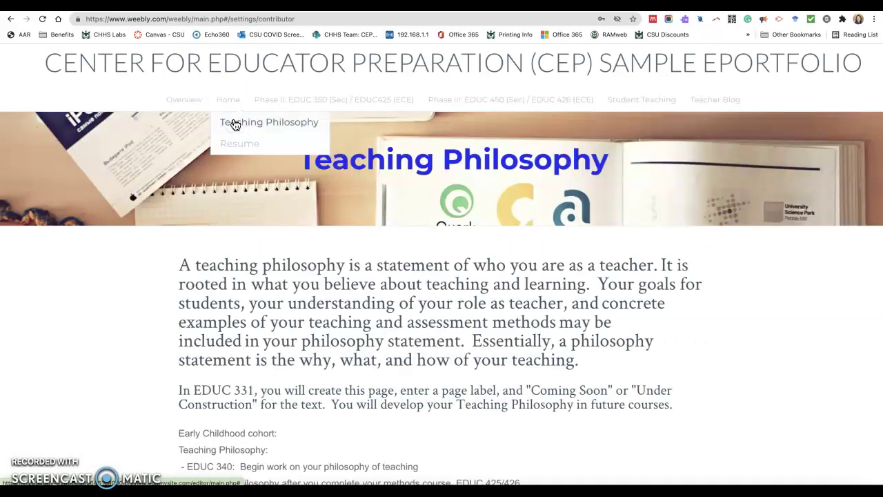
click(182, 232)
click(183, 233)
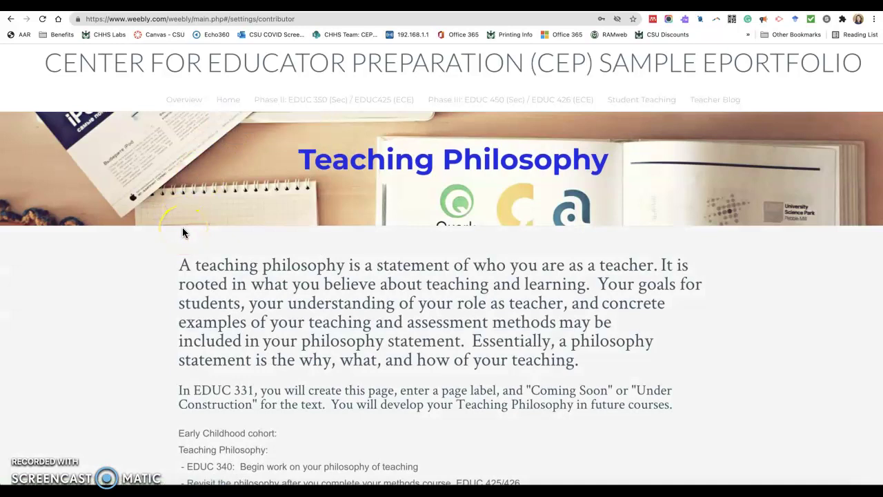
scroll(182, 233, down, 2)
Highlight the EDUC 331 instructions paragraph about 'Coming Soon' or 'Under Construction' text, then clear it
click(188, 323)
drag(178, 330, 682, 343)
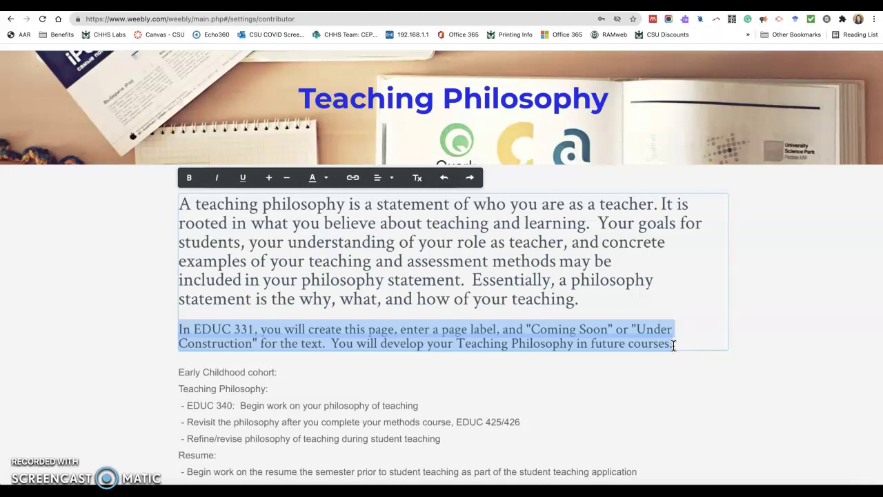
scroll(674, 345, down, 1)
scroll(674, 345, up, 2)
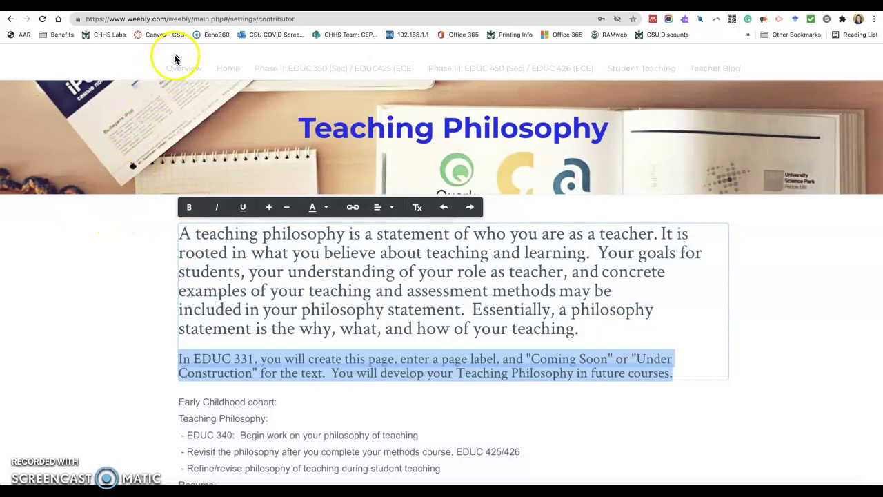
click(229, 69)
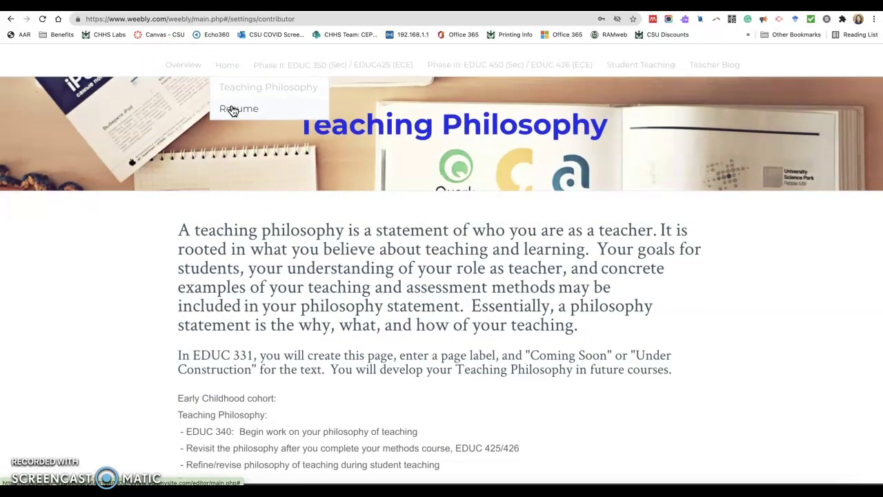
Highlight the Resume page's EDUC 331 instructions, then go to the Phase II: EDUC 350 or EDUC 425 page
click(232, 109)
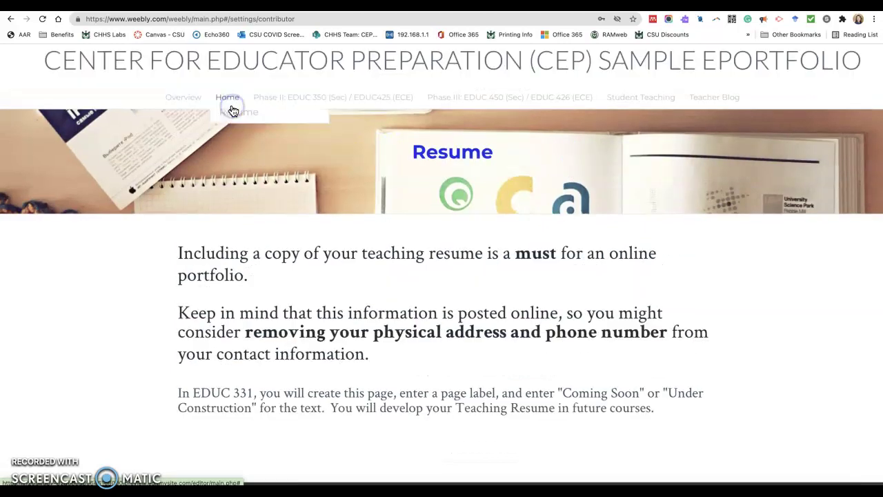
click(225, 118)
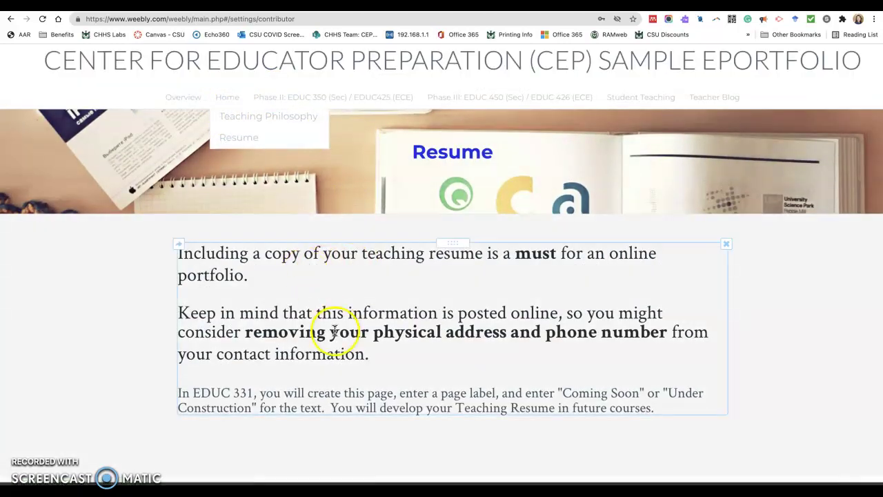
drag(178, 397, 647, 421)
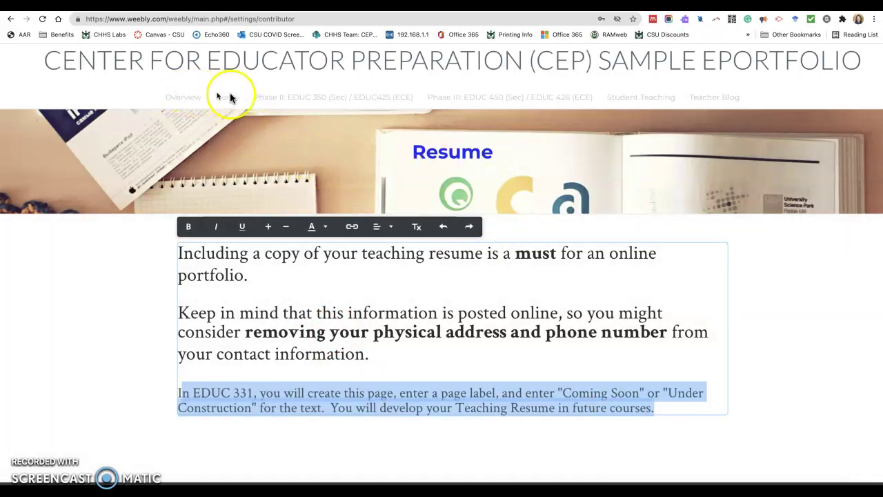
click(304, 96)
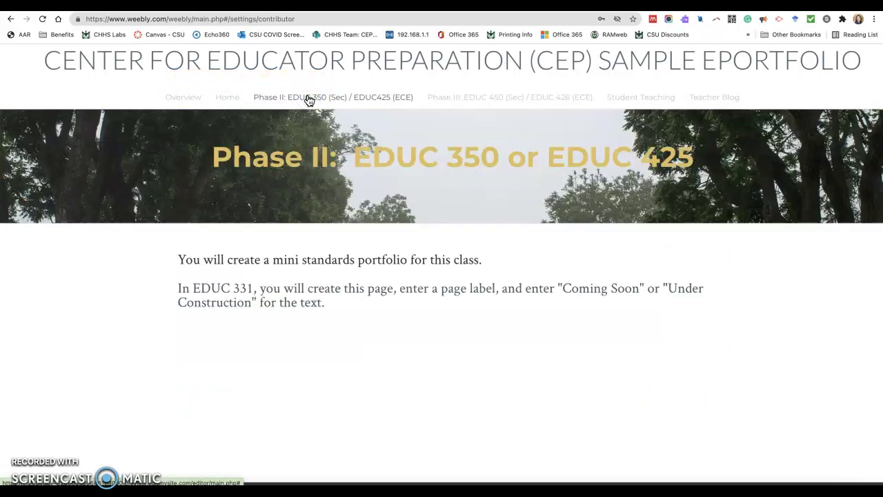
Review the Phase II mini standards portfolio instructions text block
click(304, 105)
click(330, 109)
click(396, 109)
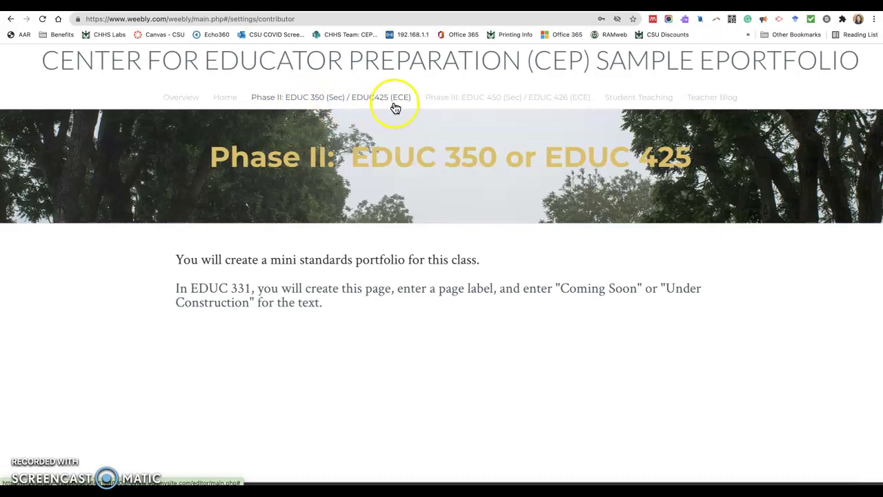
click(394, 108)
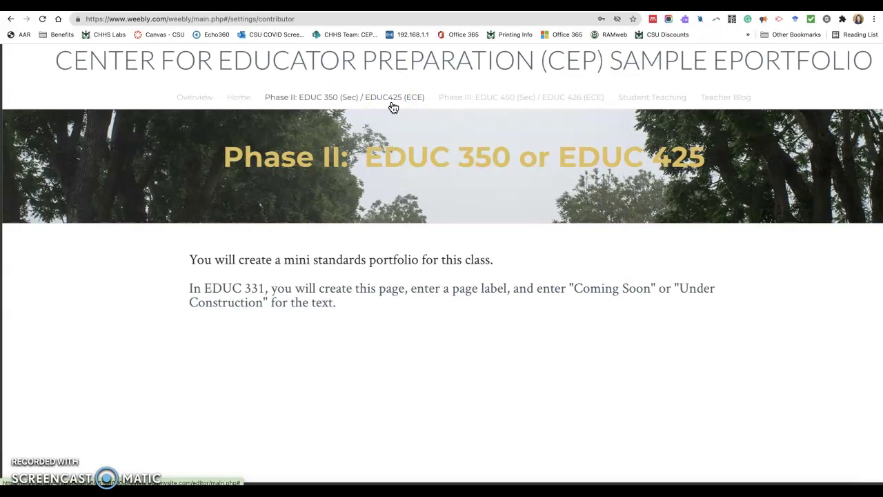
click(438, 299)
click(394, 365)
click(324, 358)
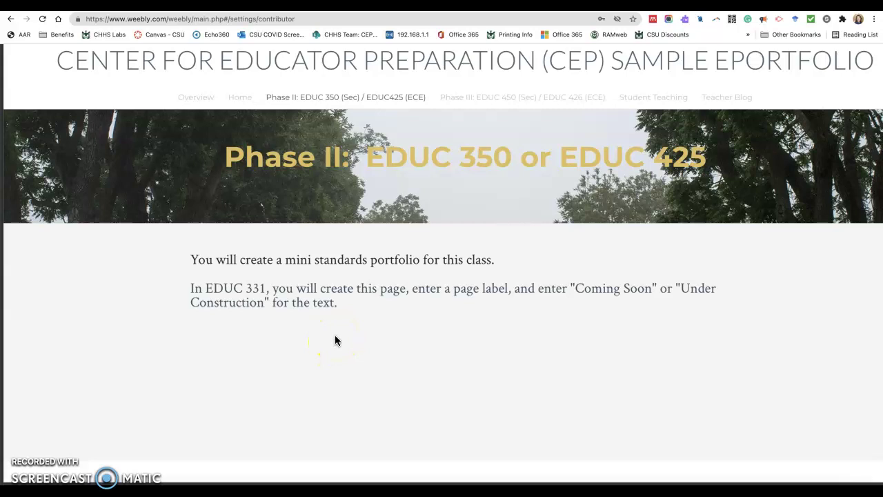
Move on to the Phase III page, then the Student Teaching page
click(518, 100)
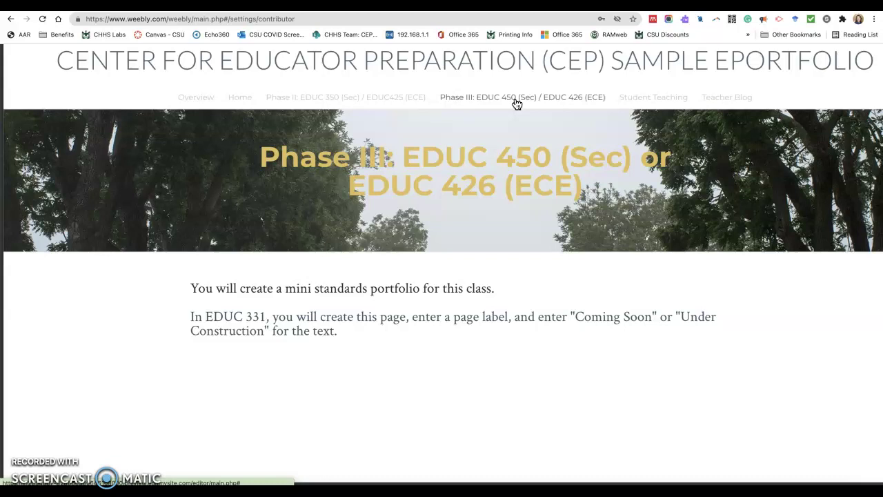
click(679, 109)
click(654, 98)
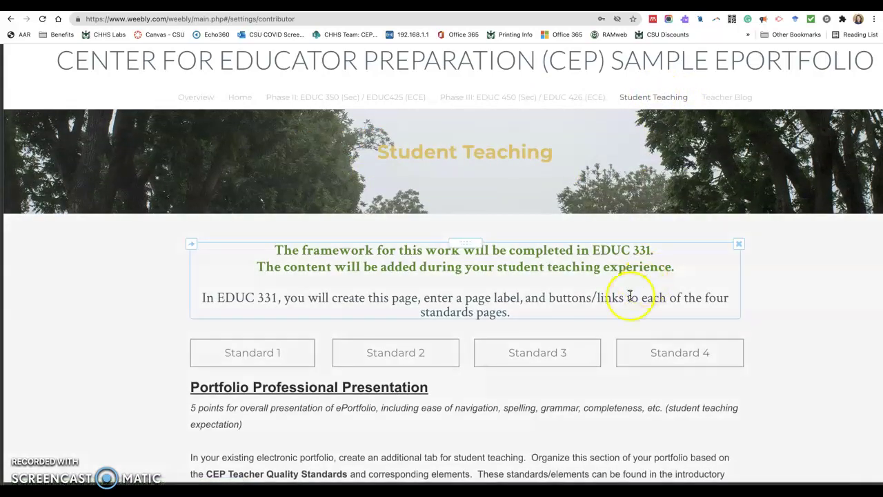
drag(331, 298, 525, 311)
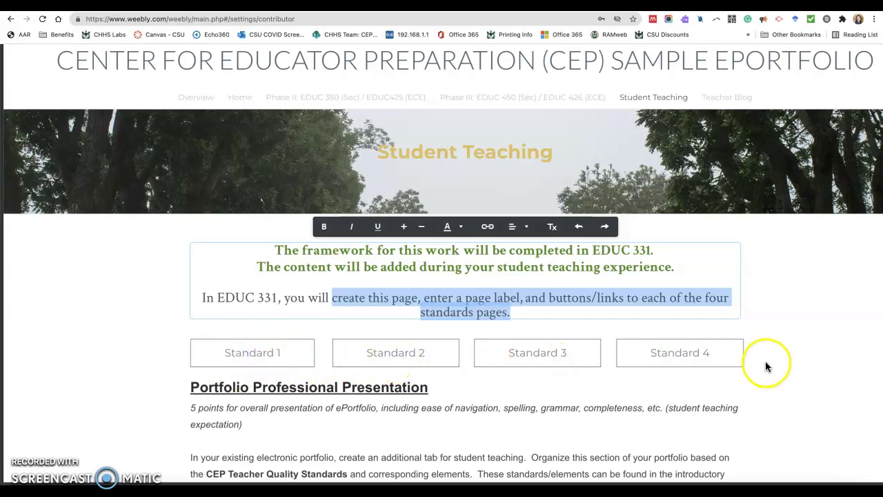
scroll(658, 102, down, 1)
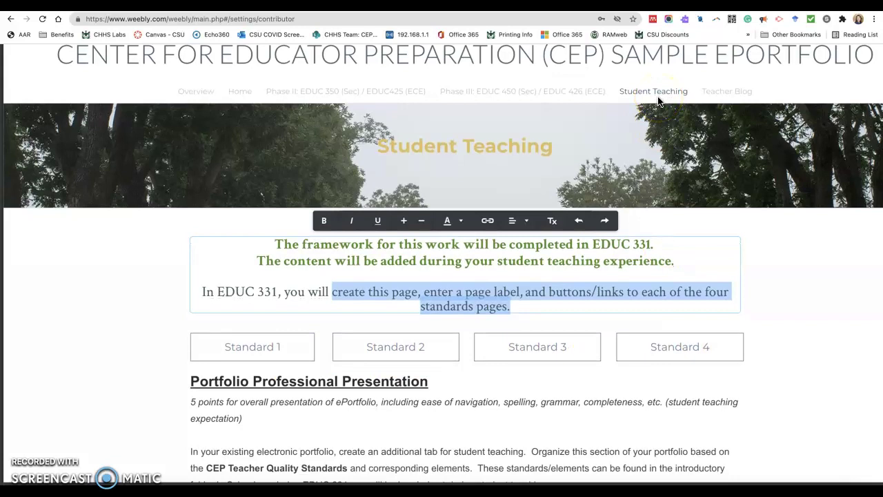
click(659, 97)
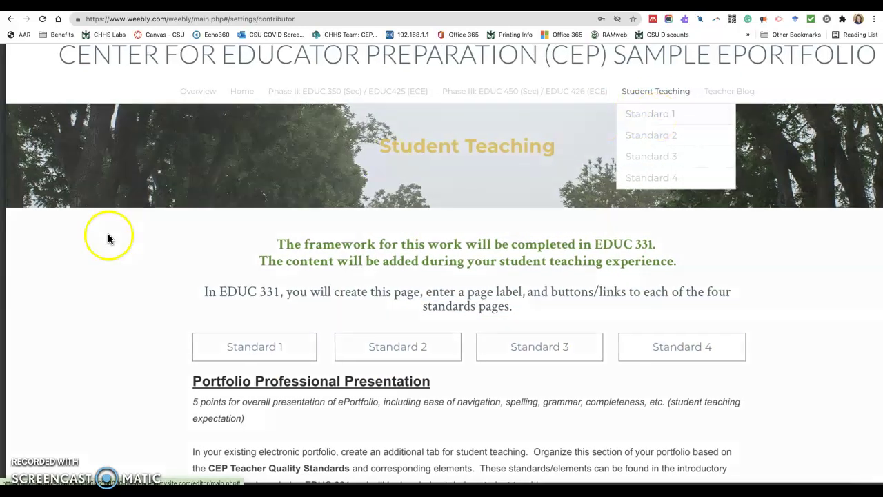
scroll(86, 288, down, 3)
scroll(86, 289, down, 2)
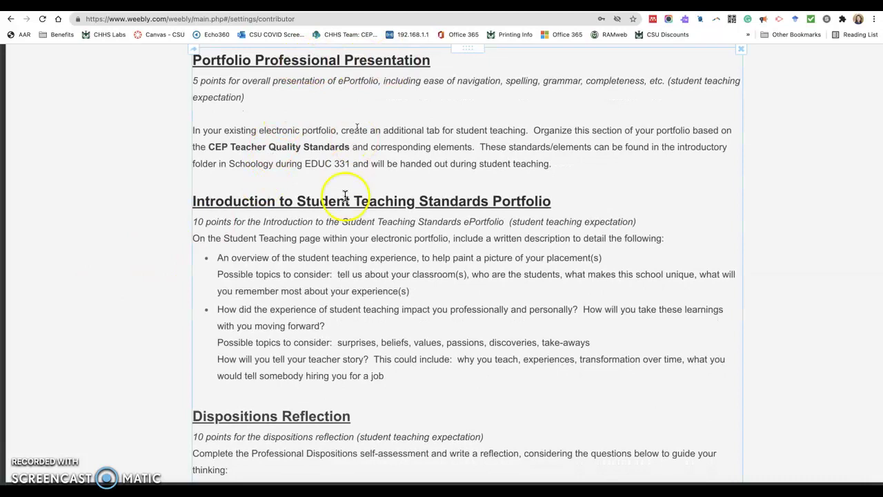
scroll(314, 261, down, 1)
scroll(314, 261, down, 2)
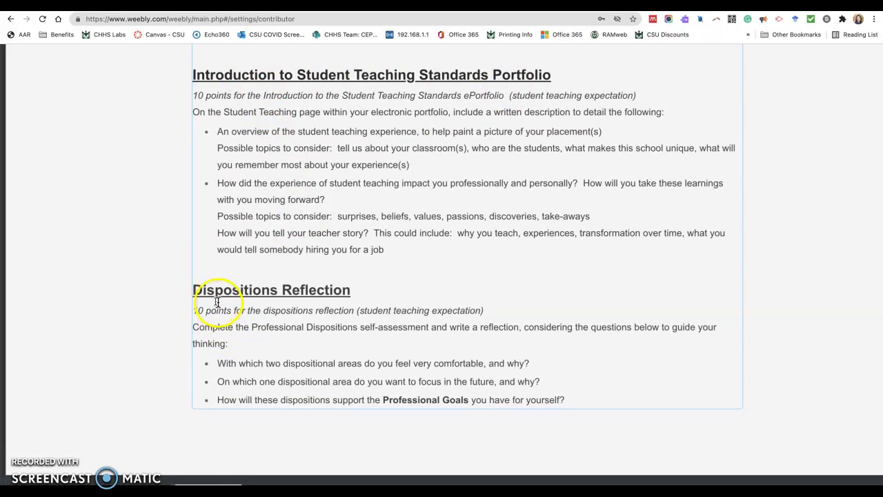
scroll(318, 311, up, 5)
scroll(317, 310, up, 2)
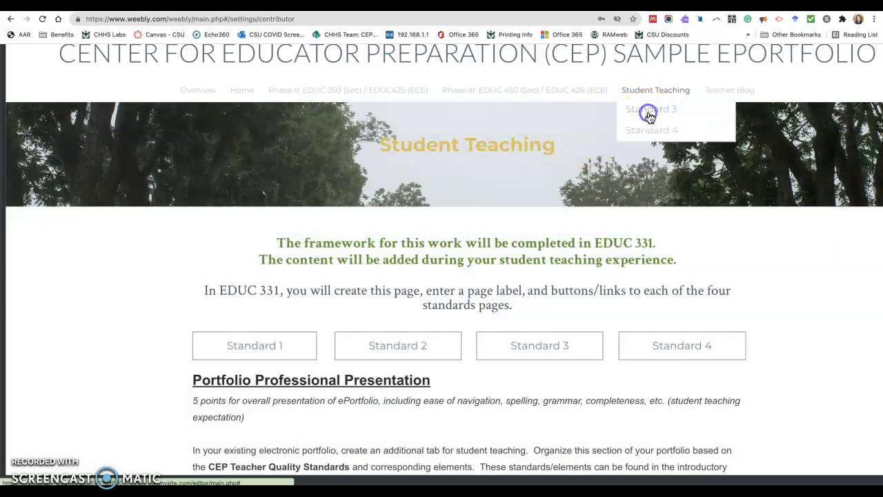
Open the Teacher Quality Standard 1 page and scroll down to its elements
click(641, 112)
scroll(524, 332, down, 1)
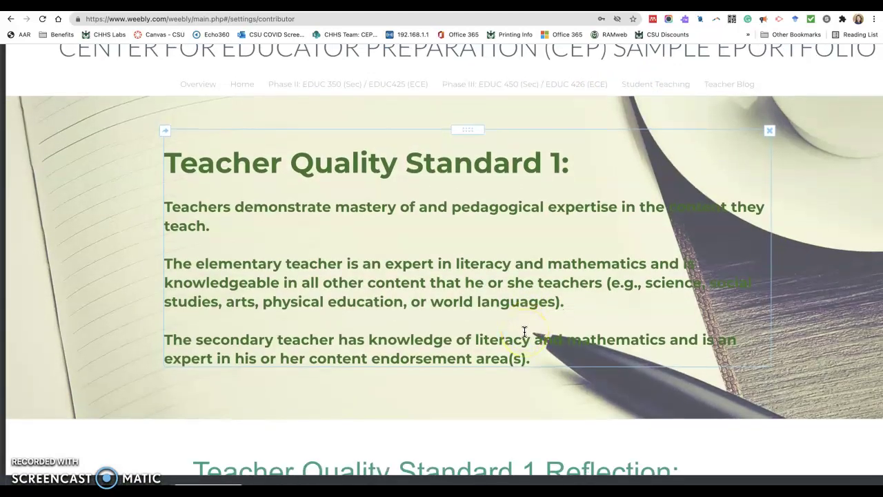
scroll(524, 332, down, 2)
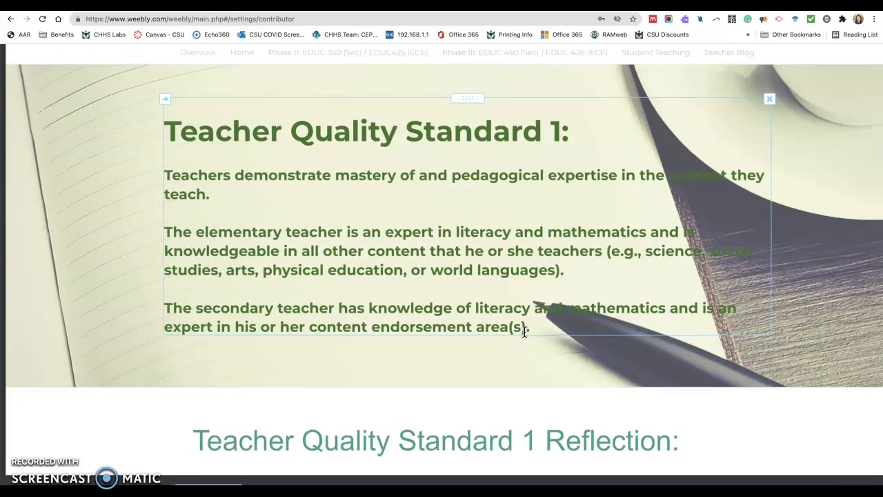
scroll(524, 332, down, 5)
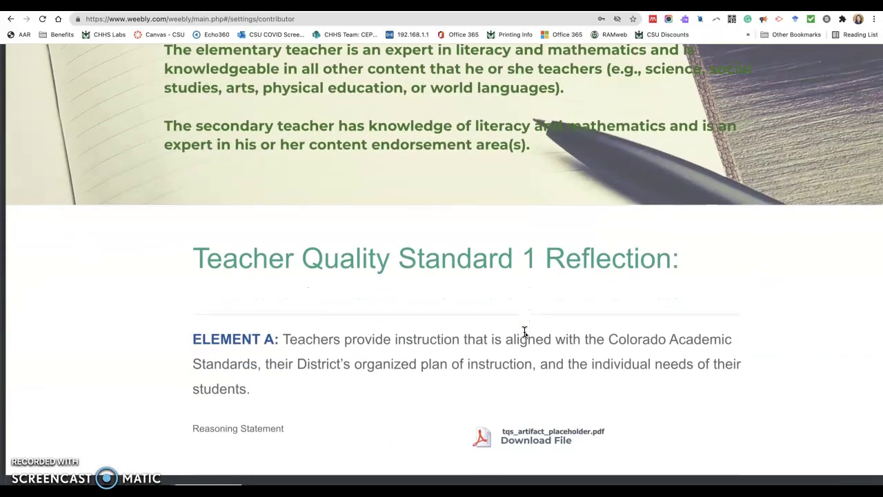
scroll(525, 331, down, 5)
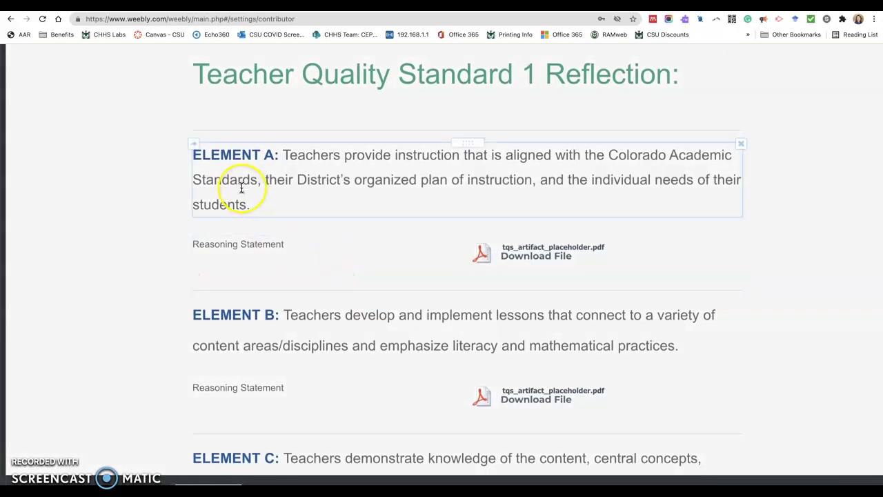
Inspect Element A's Reasoning Statement, description and placeholder file, Element B's text, and the Standard 2 button
click(233, 245)
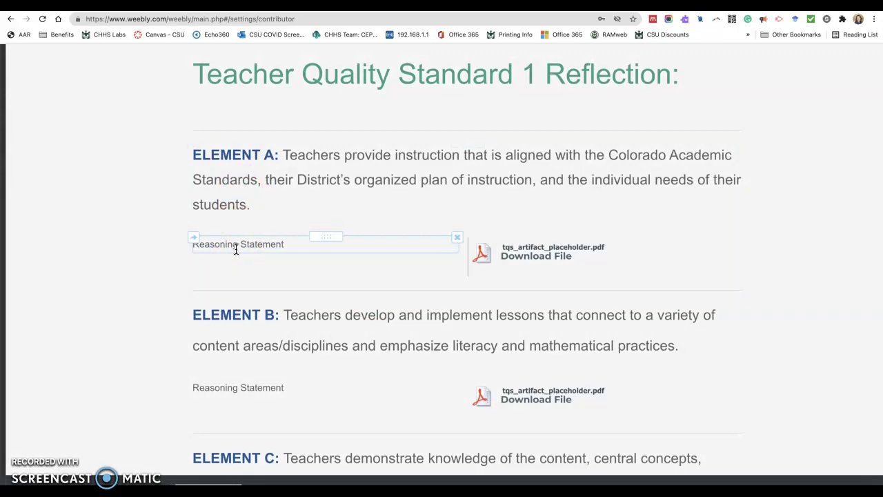
click(289, 247)
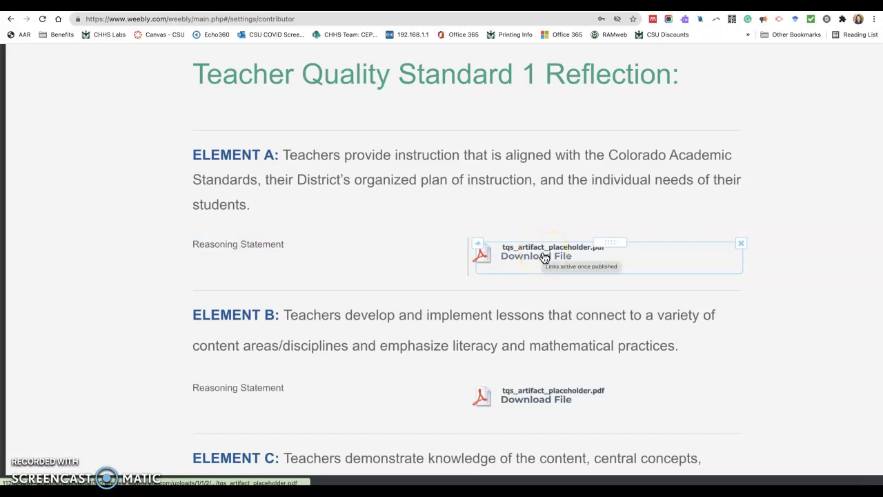
click(343, 157)
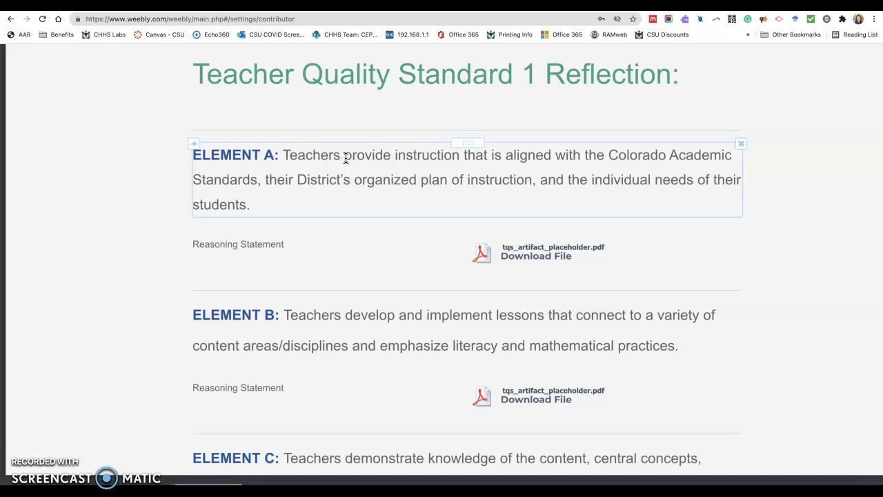
click(483, 260)
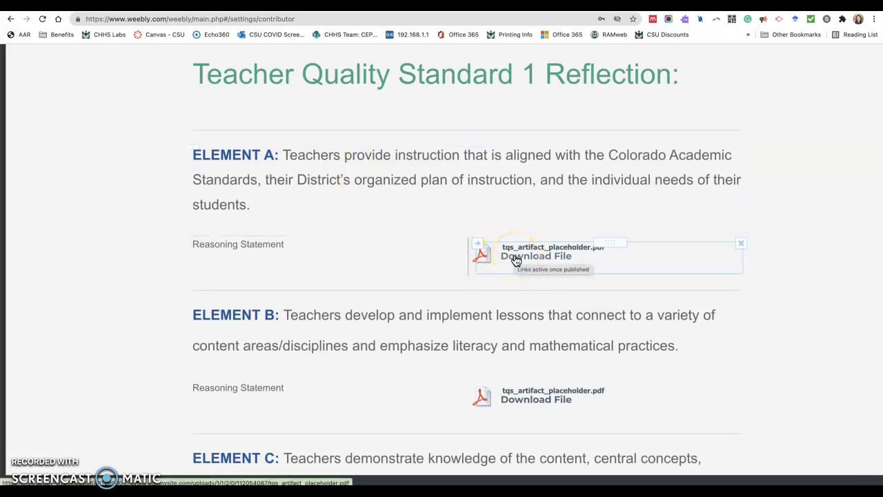
click(420, 331)
scroll(418, 332, down, 3)
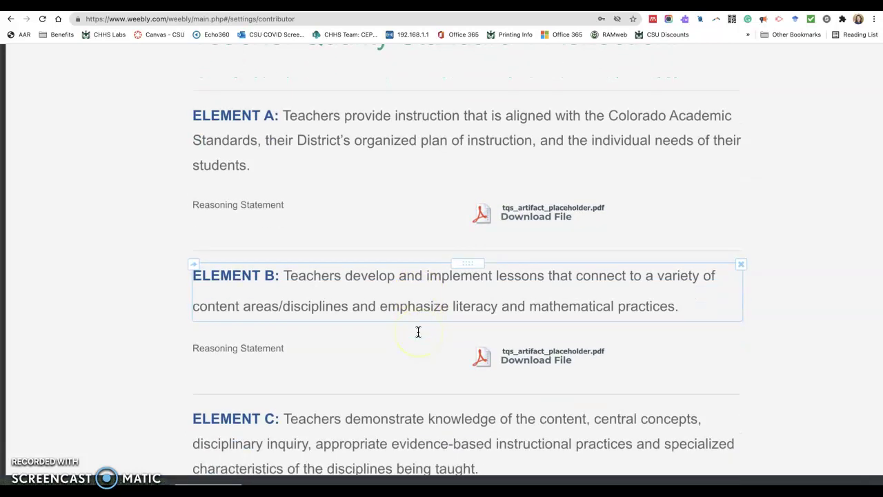
scroll(418, 332, down, 3)
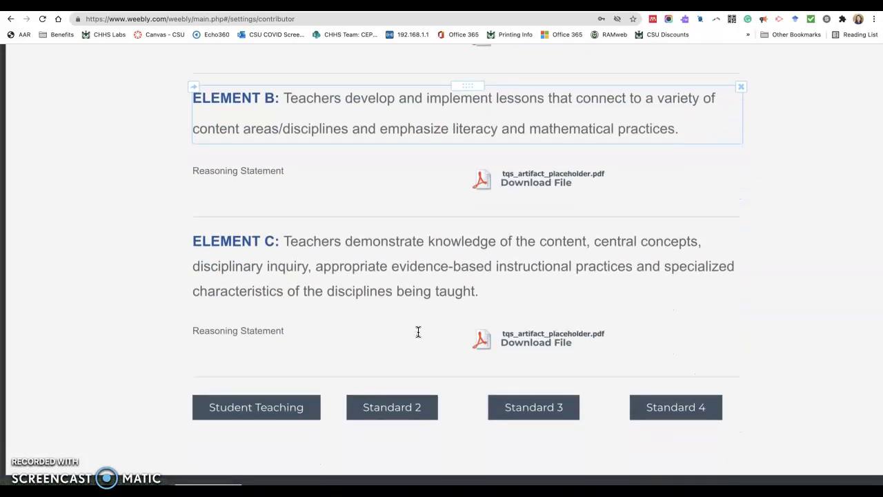
click(408, 358)
click(388, 410)
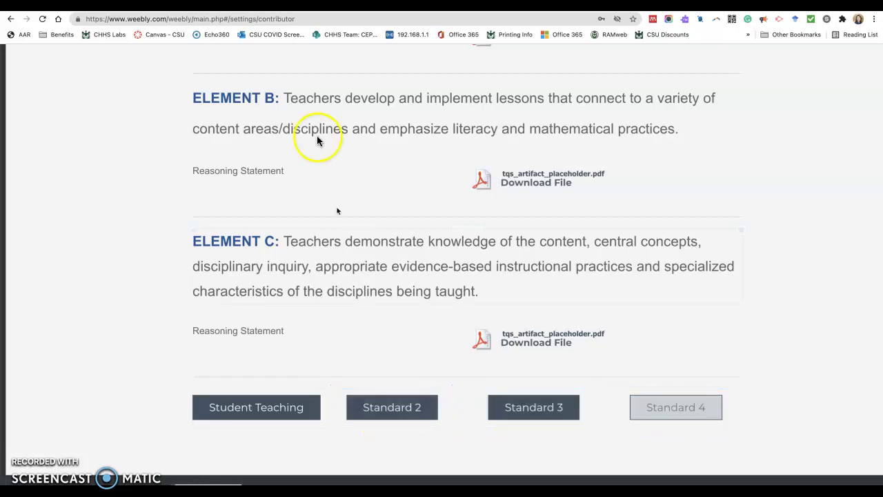
scroll(525, 189, up, 15)
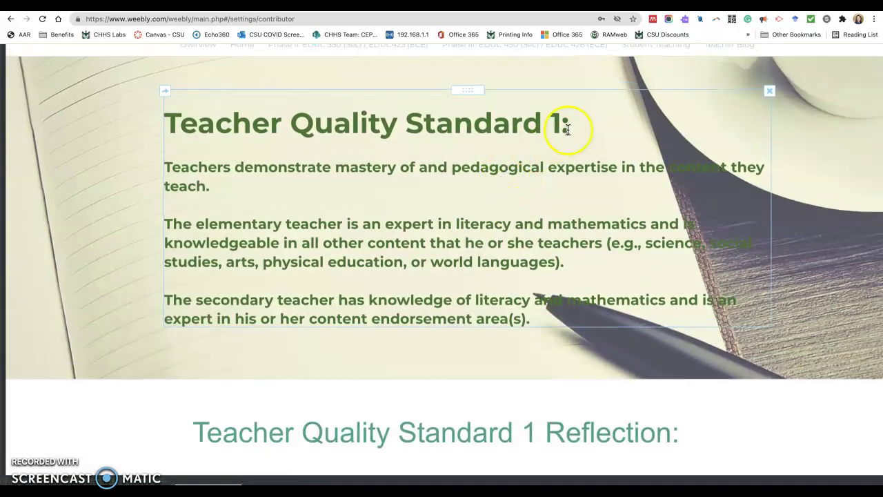
Open the Teacher Quality Standard 2 page and scroll to its Reflection section
mouse_move(648, 64)
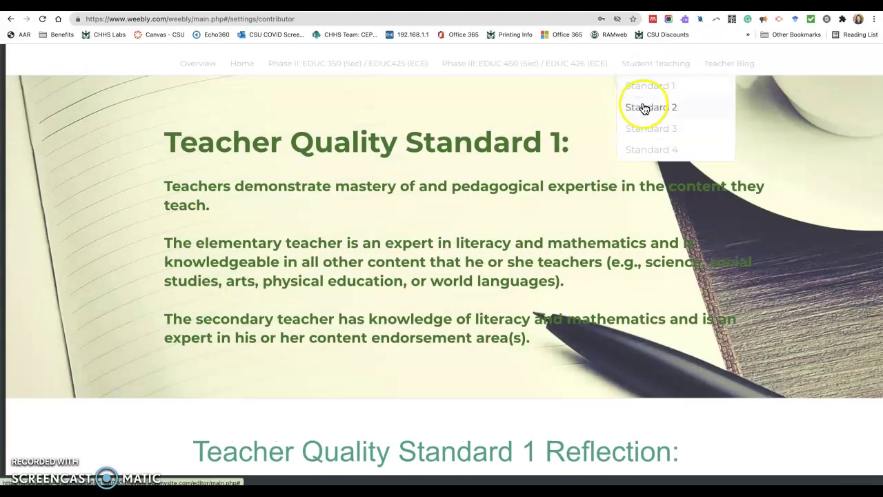
click(644, 107)
scroll(588, 310, down, 5)
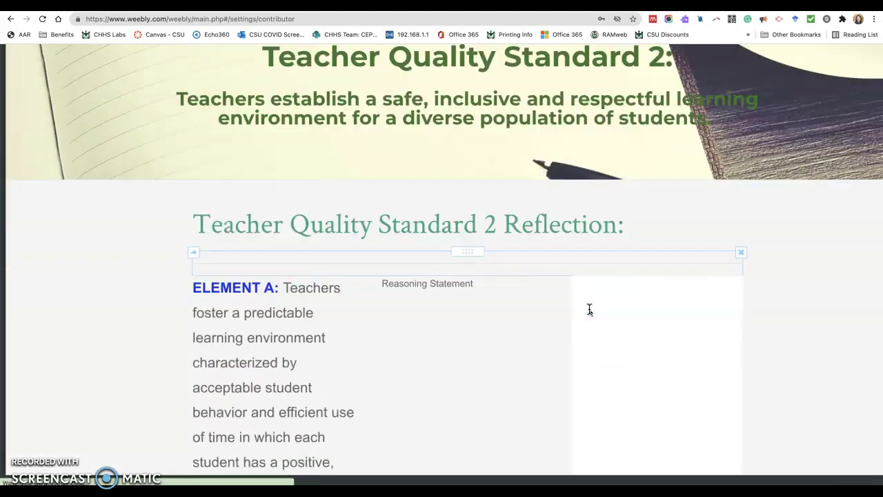
scroll(589, 310, down, 2)
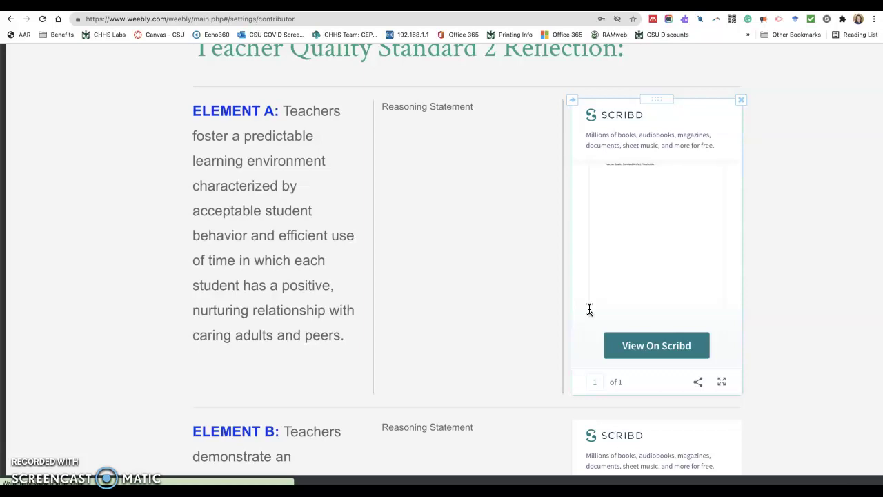
Select Element A's embedded Scribd document beside its Reasoning Statement
mouse_move(718, 265)
mouse_down()
mouse_move(651, 250)
mouse_move(656, 240)
mouse_up()
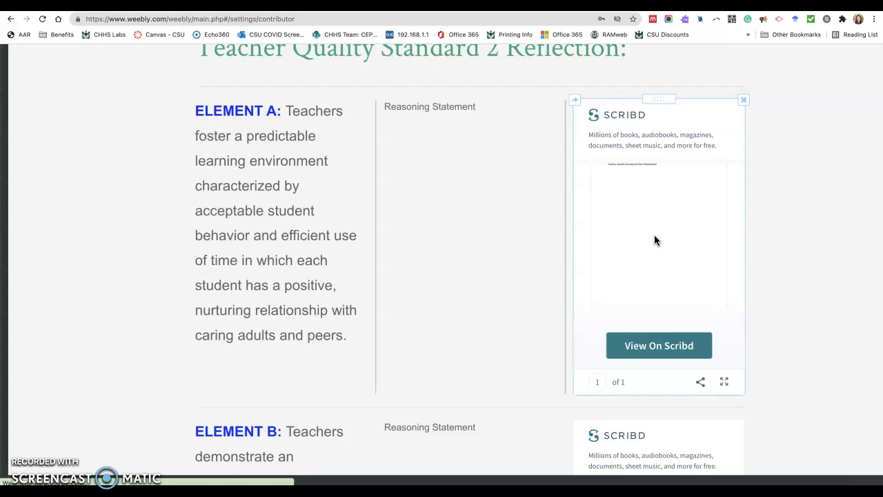
scroll(654, 235, up, 1)
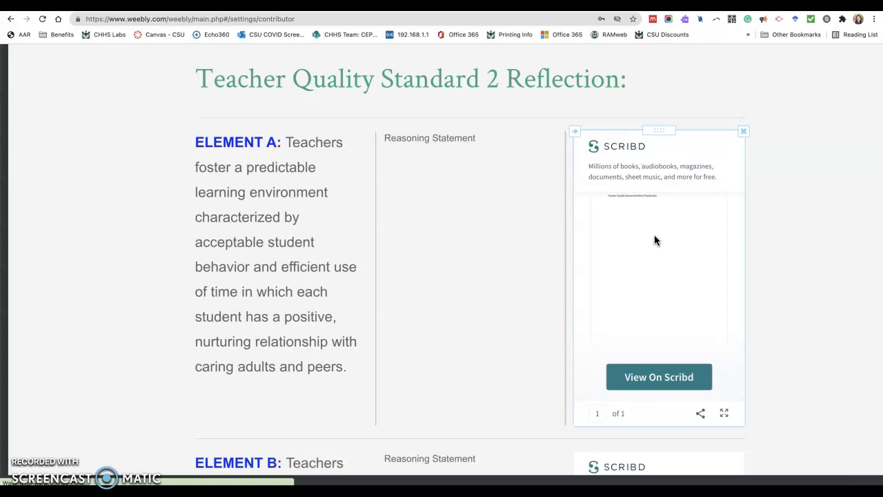
click(655, 236)
scroll(655, 235, up, 3)
scroll(654, 233, up, 1)
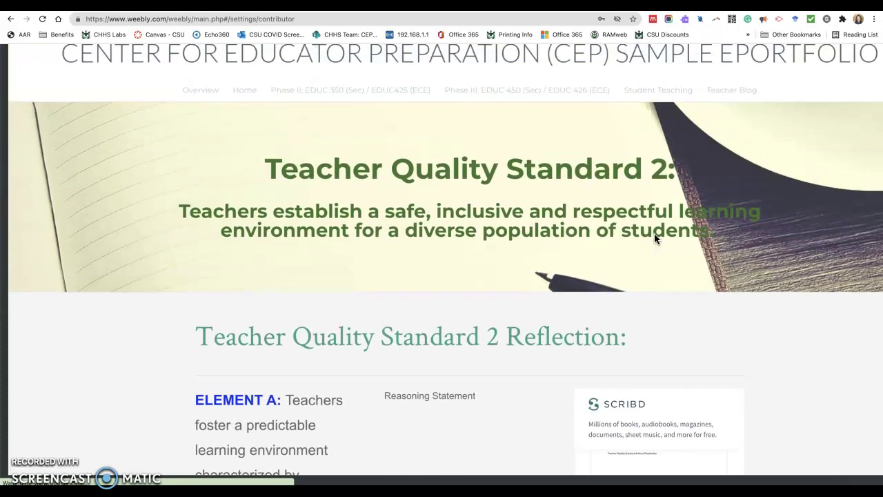
Go to Standard 3 under Student Teaching and scroll through its Reflection section
mouse_move(656, 90)
click(652, 155)
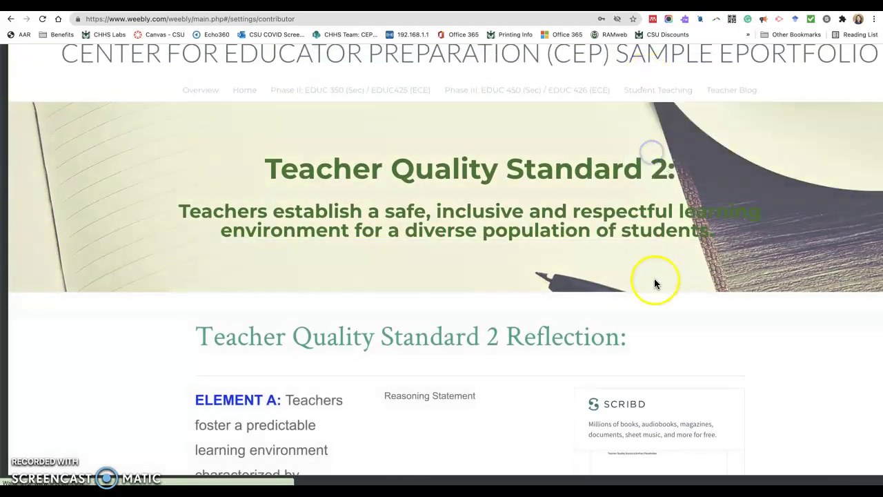
scroll(644, 302, down, 5)
scroll(644, 303, down, 1)
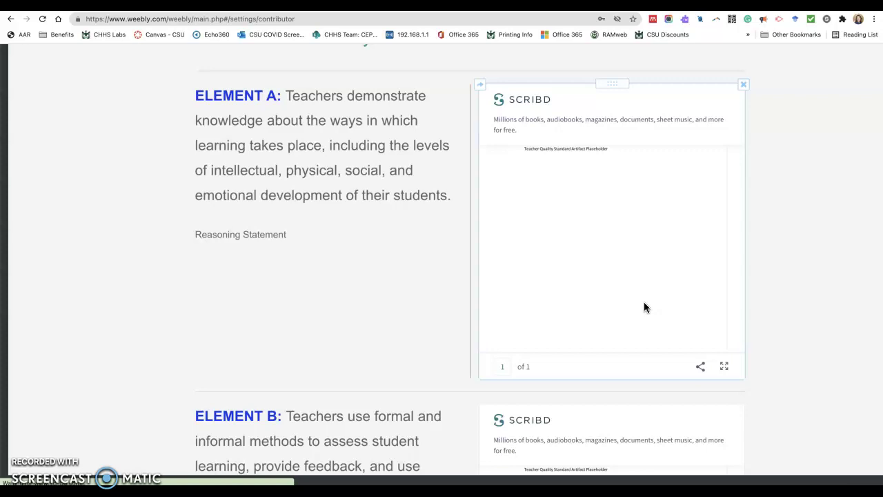
scroll(602, 286, up, 5)
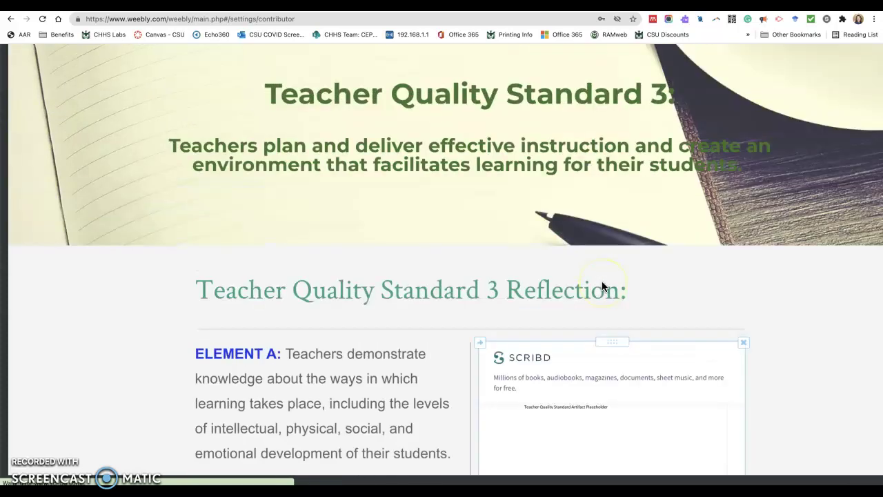
Go to Standard 4 under Student Teaching, scroll its Reflection section, then try the Teacher Blog link
mouse_move(643, 87)
click(655, 175)
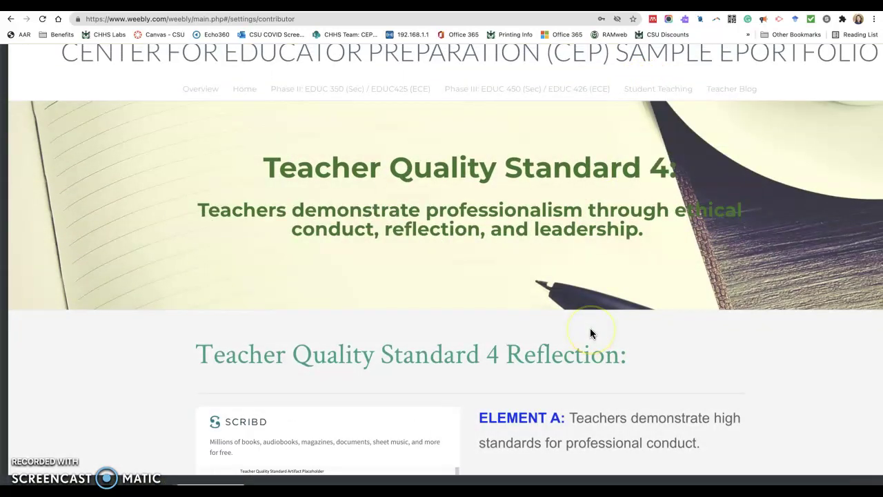
scroll(588, 333, down, 4)
scroll(590, 333, up, 5)
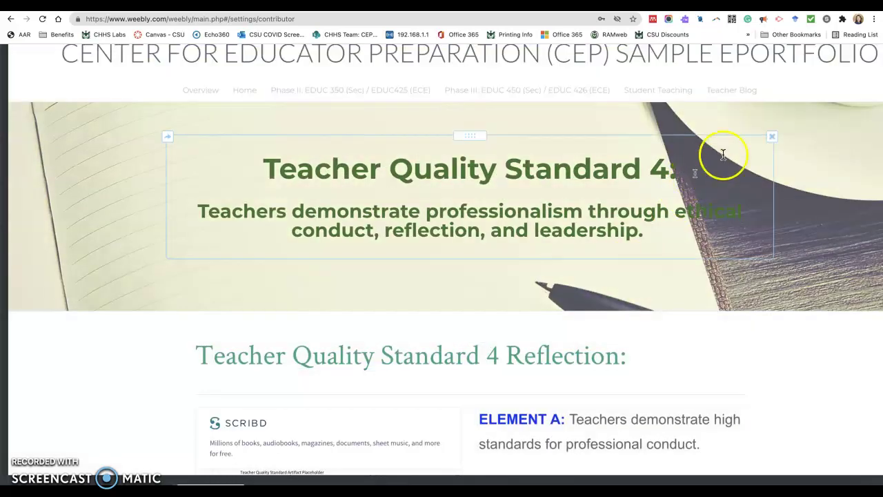
click(730, 94)
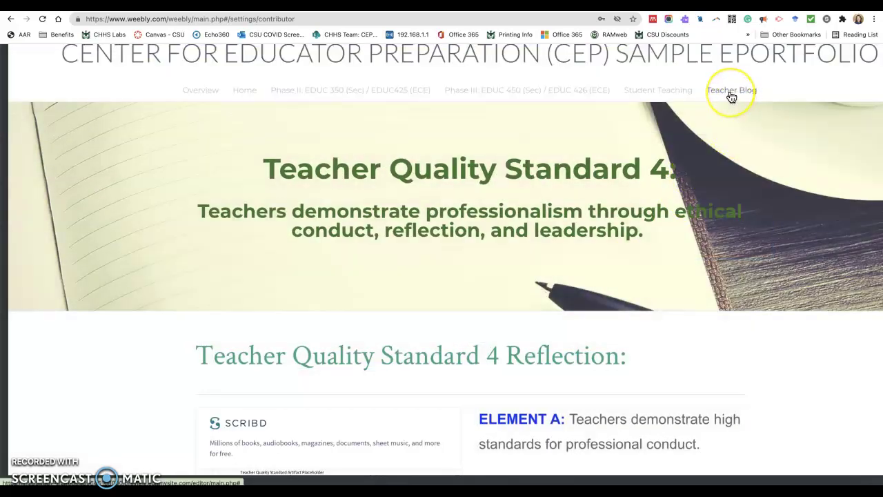